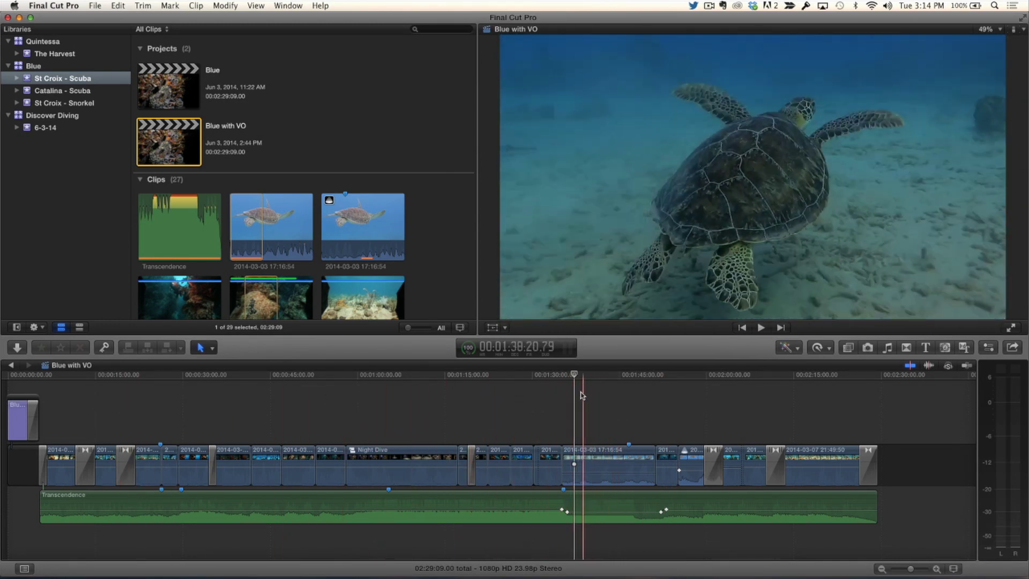
# Scrub through the turtle shot and park the playhead near 01:37:09
pyautogui.moveTo(574, 377)
pyautogui.mouseDown()
pyautogui.moveTo(649, 378)
pyautogui.moveTo(577, 370)
pyautogui.mouseUp()
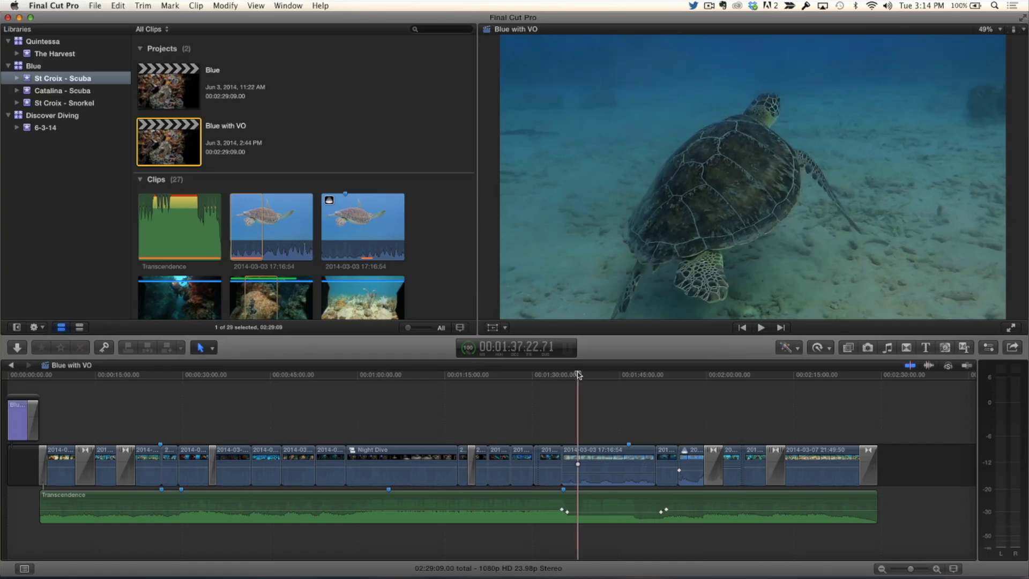
pyautogui.moveTo(578, 374); pyautogui.dragTo(575, 376)
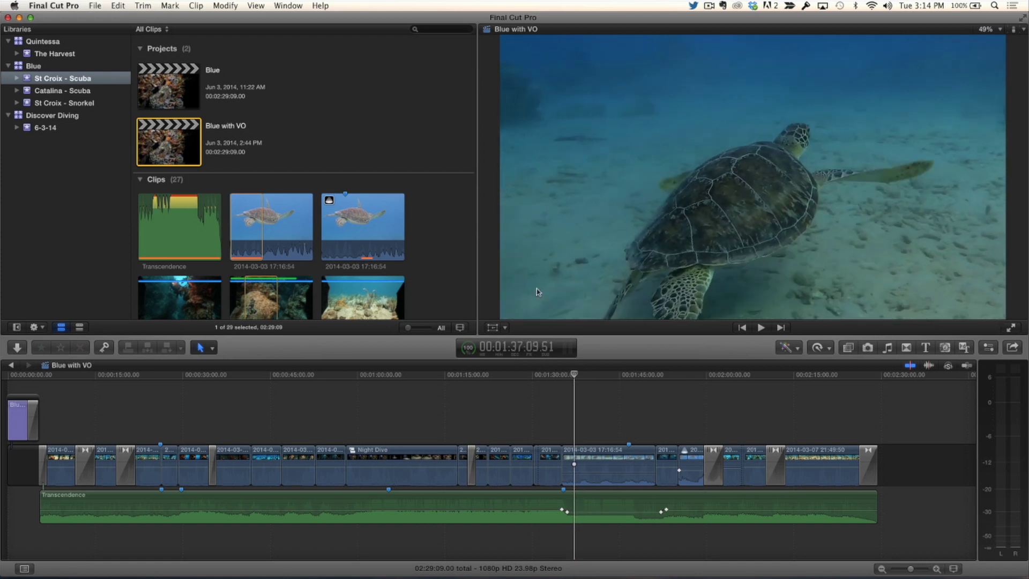
# Open Record Voiceover with takes named 'Turtle VO' and input gain 4, Advanced collapsed
pyautogui.click(286, 5)
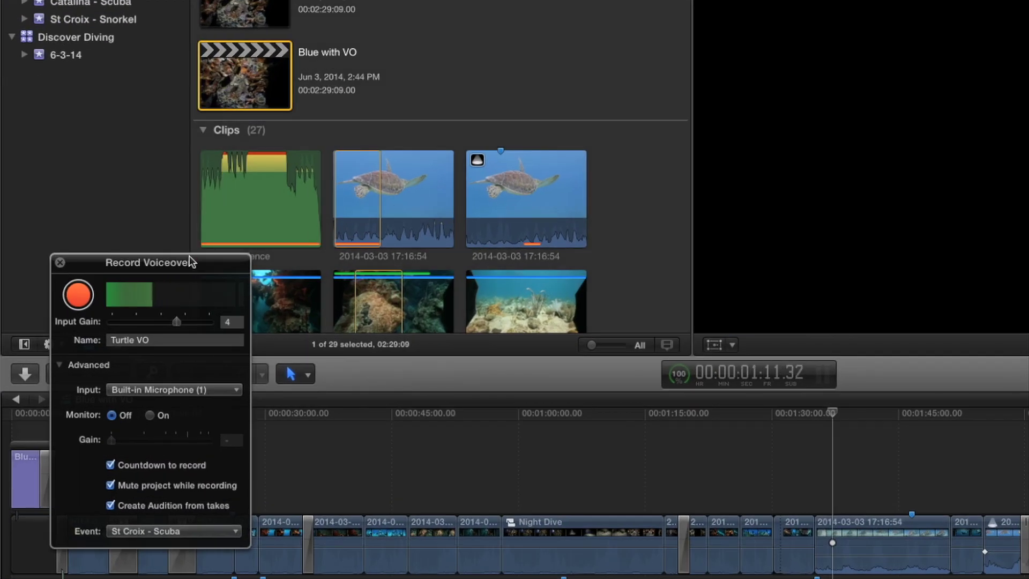
pyautogui.moveTo(190, 262); pyautogui.dragTo(588, 184)
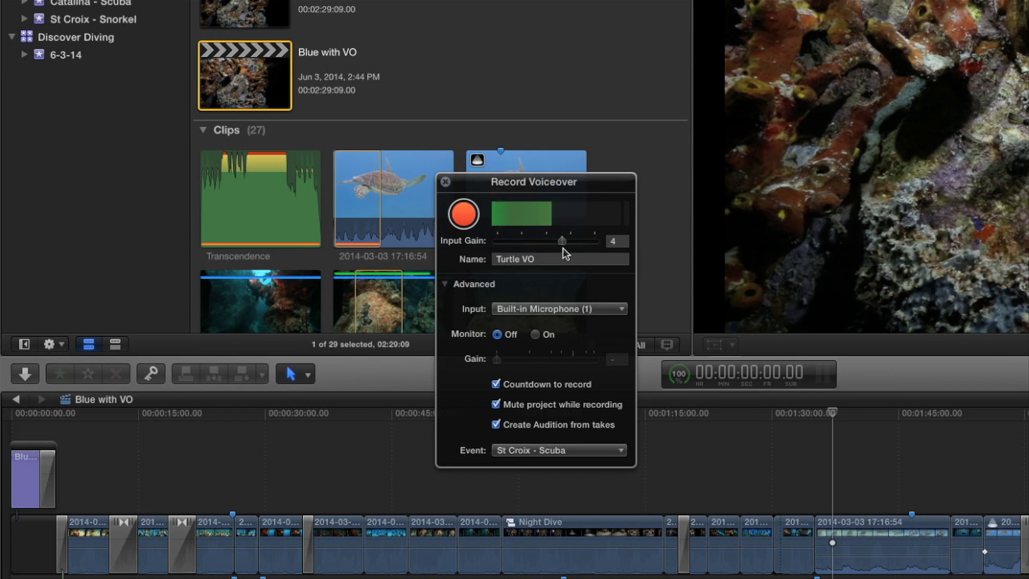
pyautogui.click(549, 260)
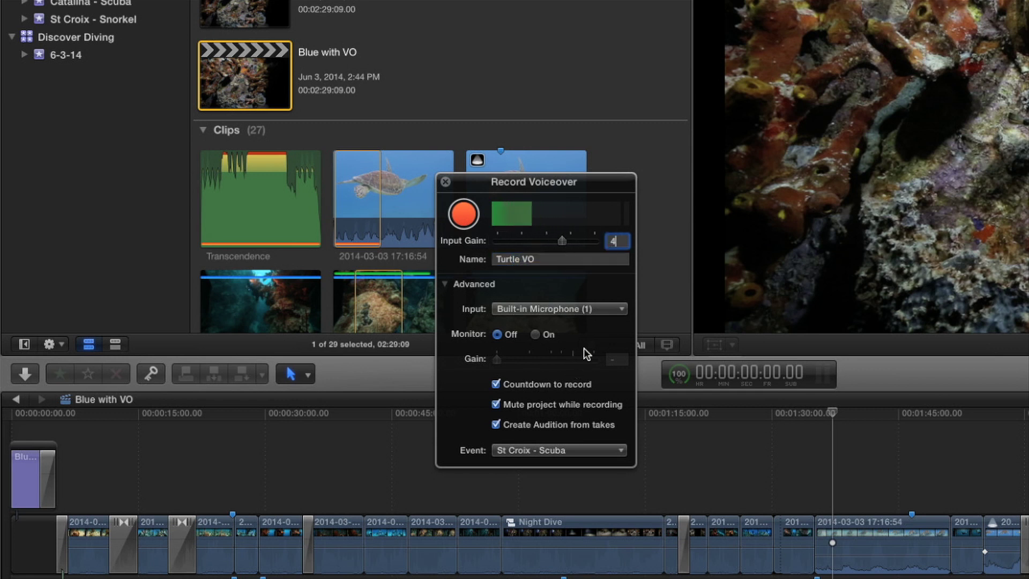
pyautogui.click(442, 284)
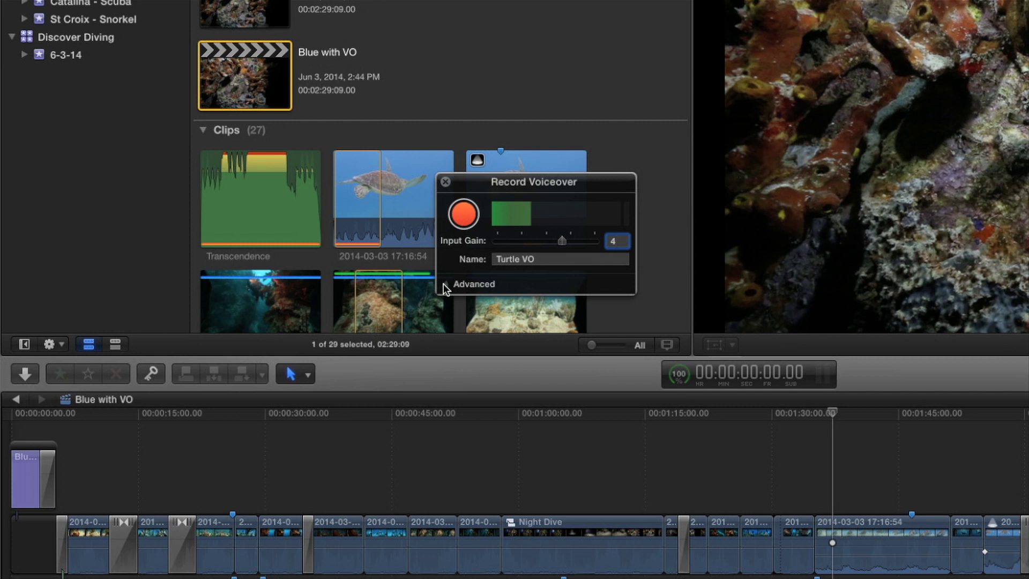
# Expand Advanced, keep Built-in Microphone as input, and confirm the St Croix - Scuba event
pyautogui.click(442, 284)
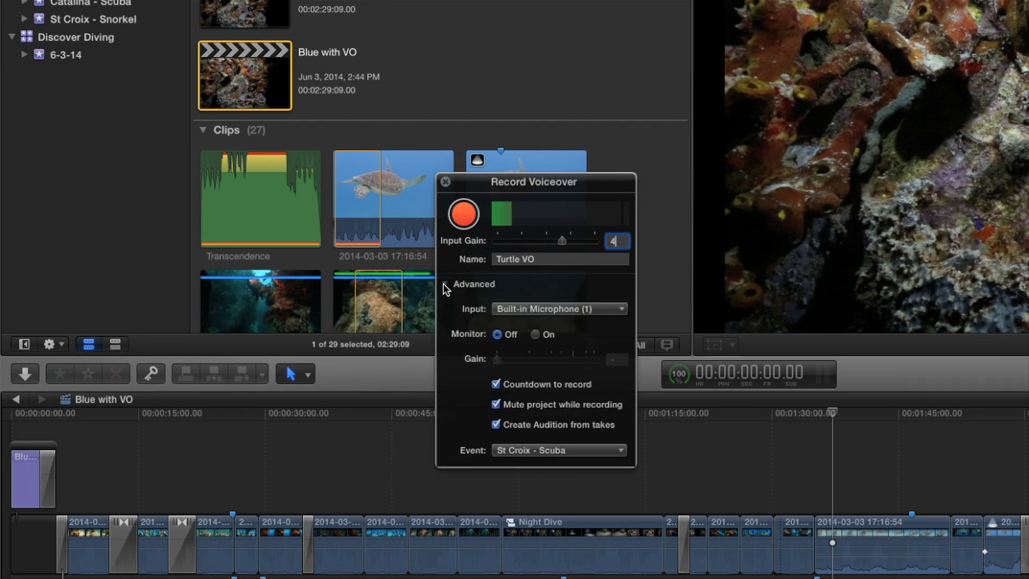
pyautogui.click(575, 306)
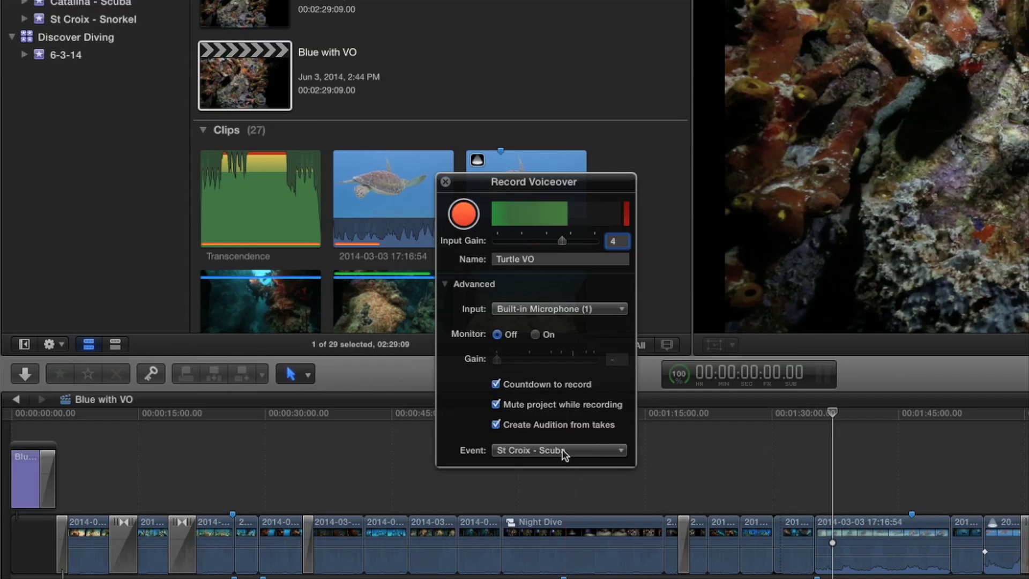
pyautogui.click(562, 453)
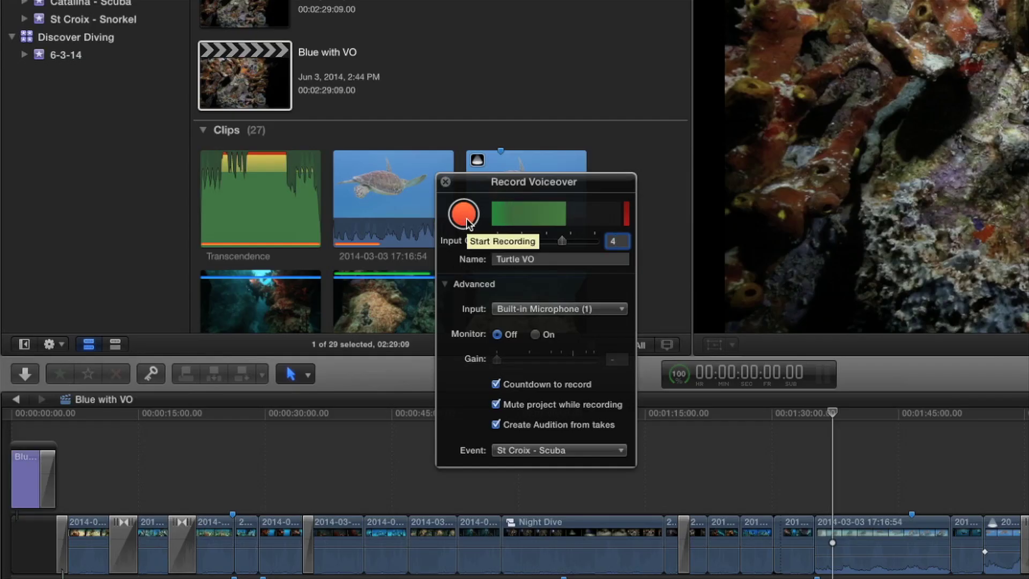
# Record two Turtle VO takes from about 1:37 and open the resulting audition
pyautogui.click(464, 215)
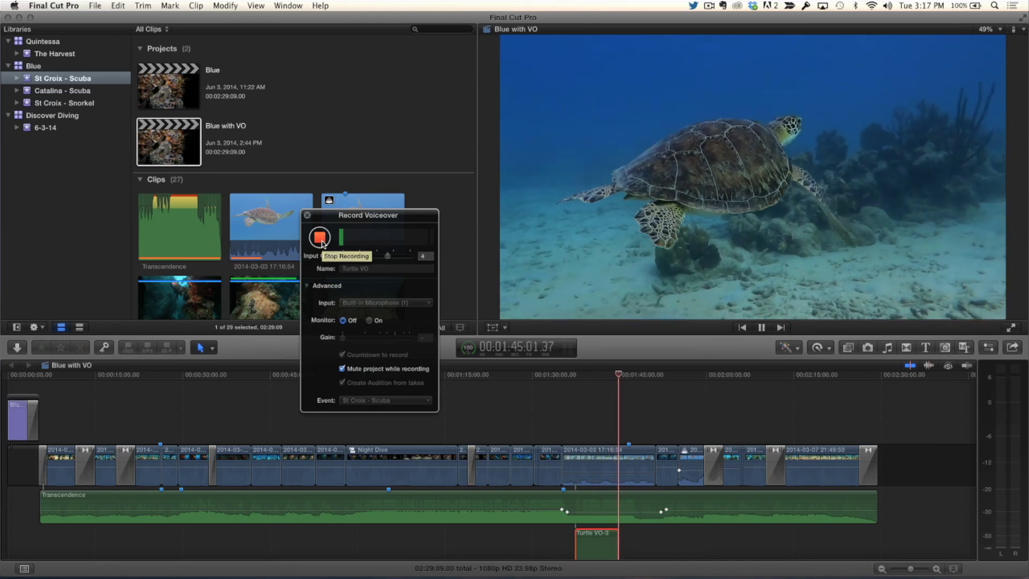
pyautogui.click(321, 241)
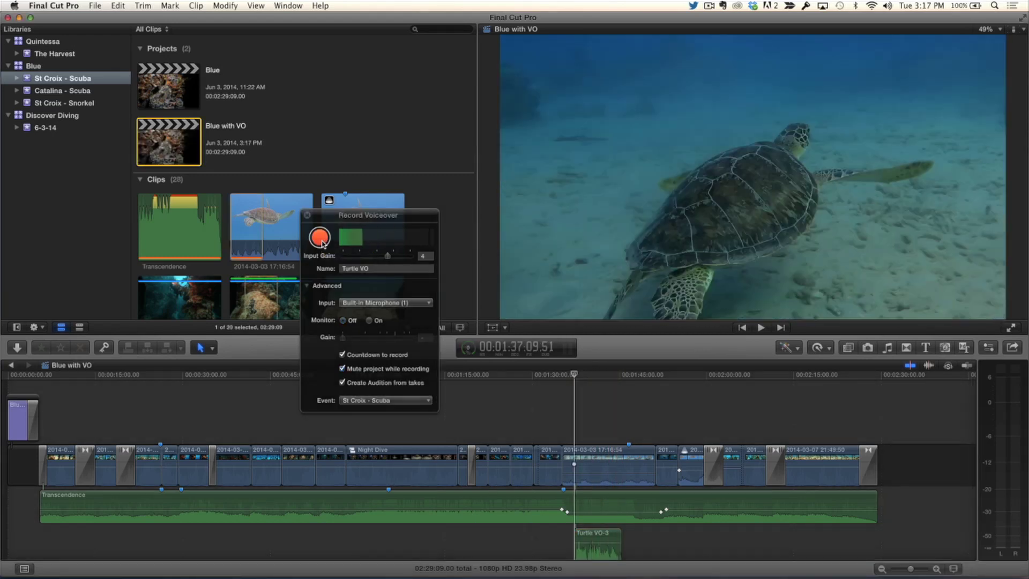
pyautogui.scroll(-1, 481, 450)
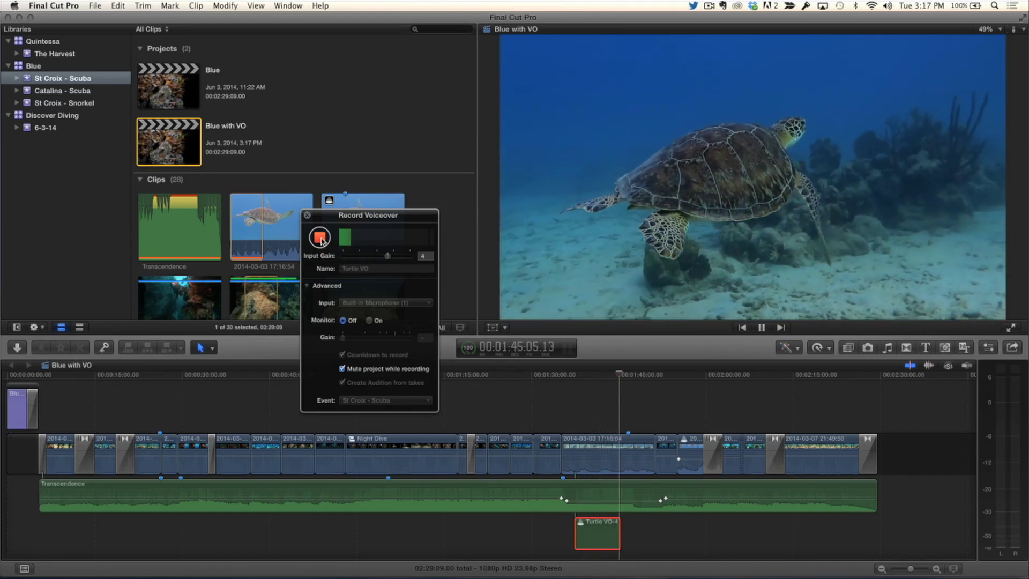
pyautogui.click(320, 237)
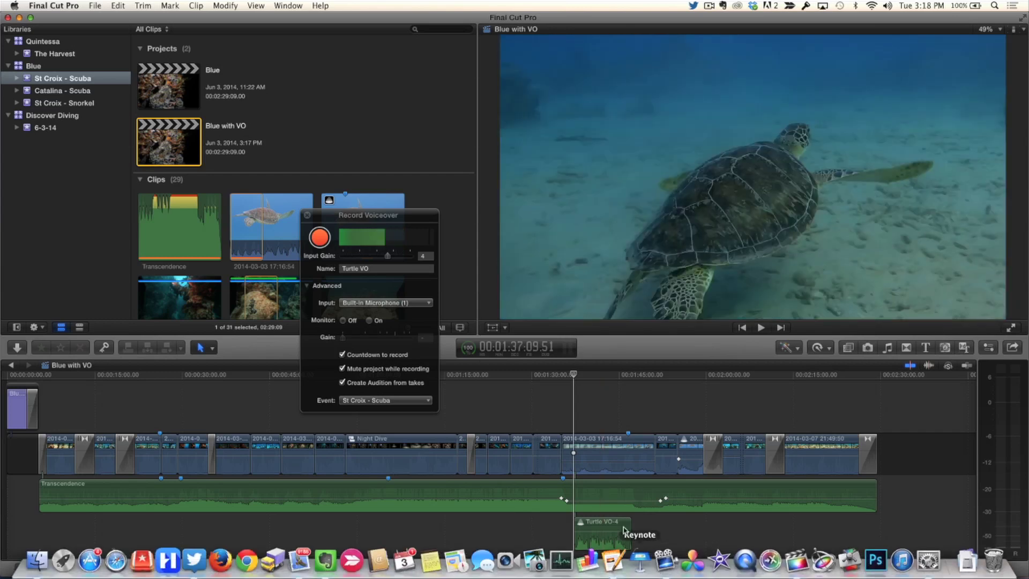
pyautogui.click(580, 524)
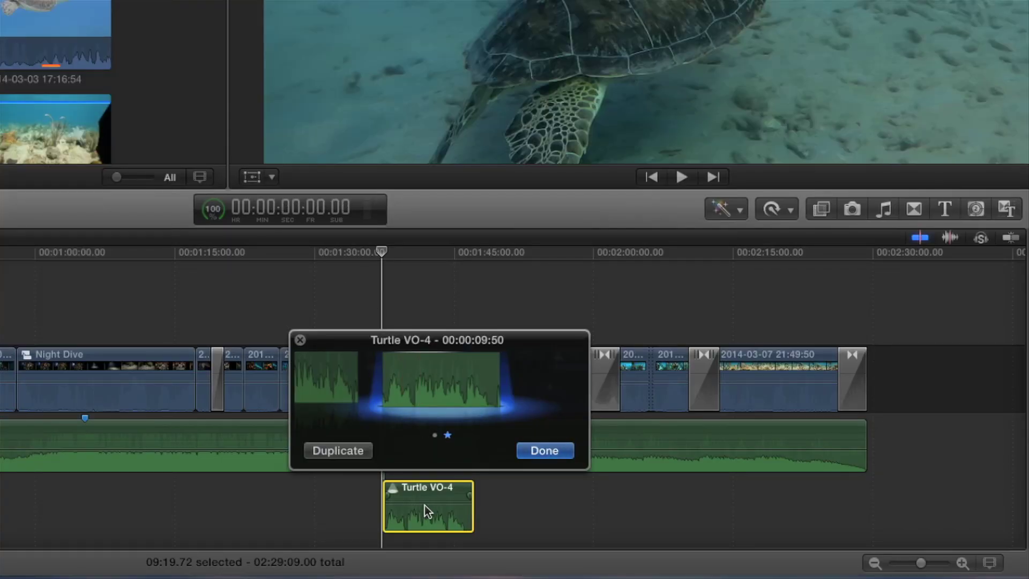
# Play Turtle VO-3 and Turtle VO-4 in the audition, then keep Turtle VO-4
pyautogui.press('Left')
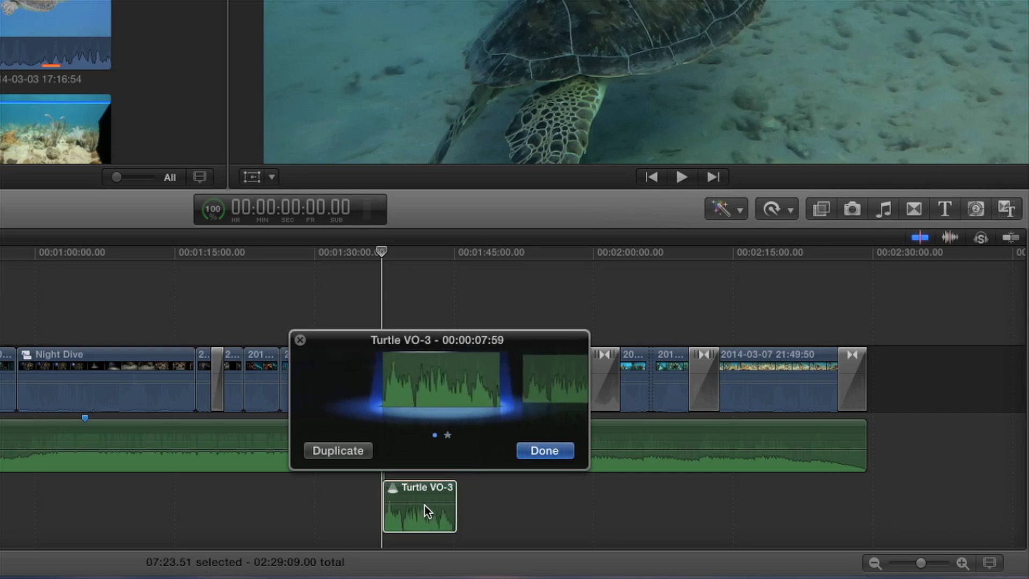
pyautogui.press('space')
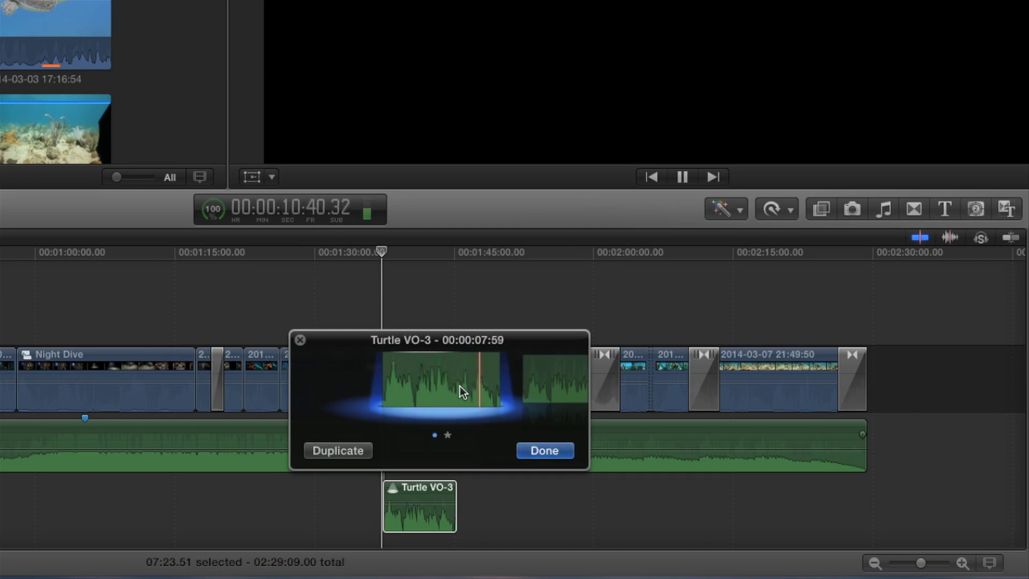
pyautogui.press('space')
pyautogui.press('Right')
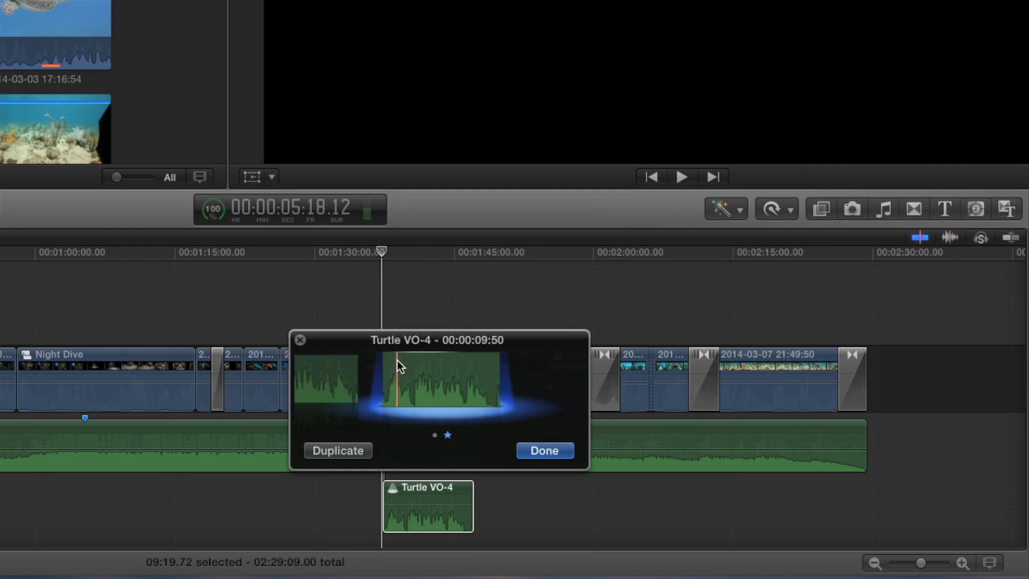
pyautogui.press('space')
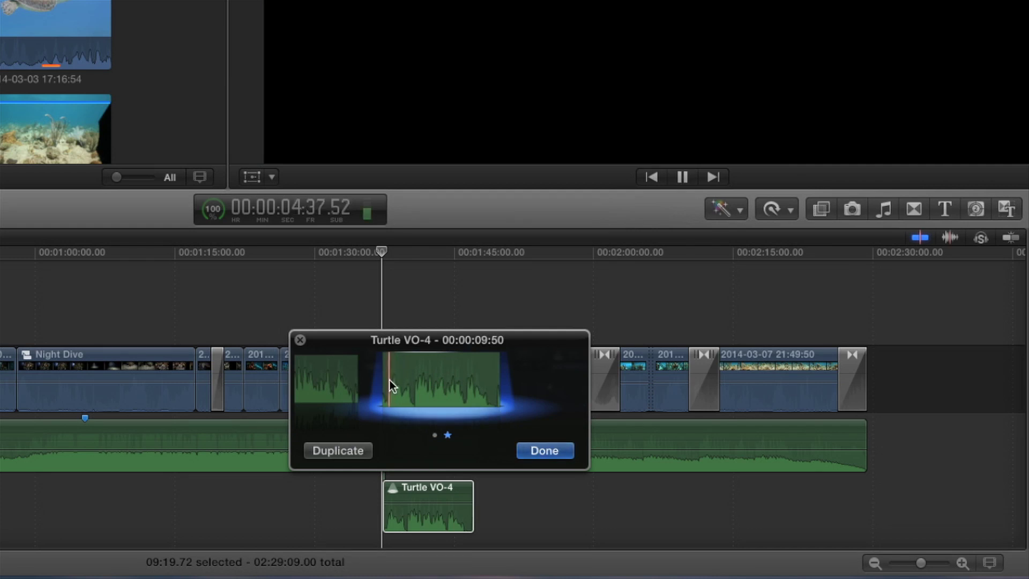
pyautogui.press('space')
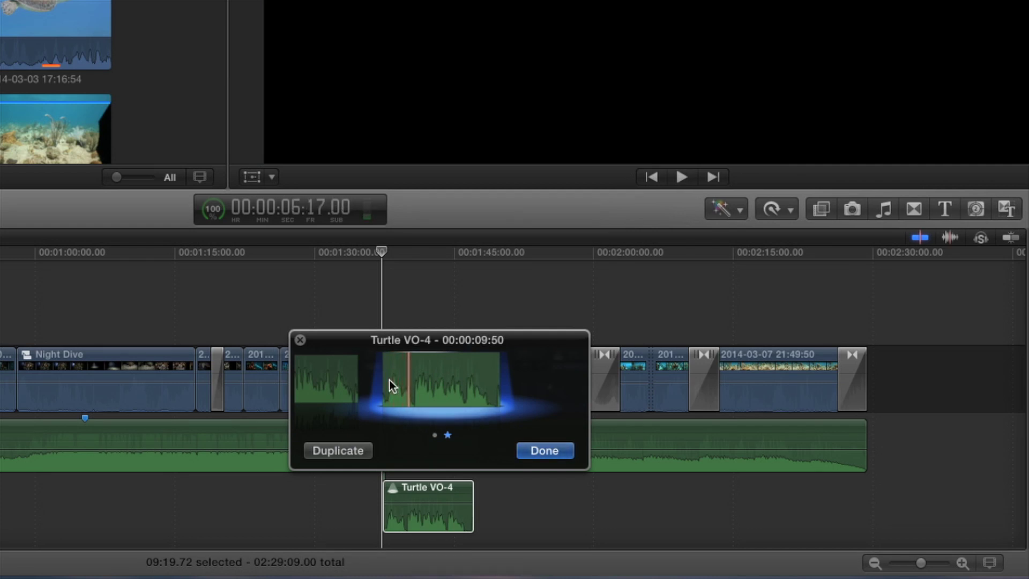
pyautogui.press('space')
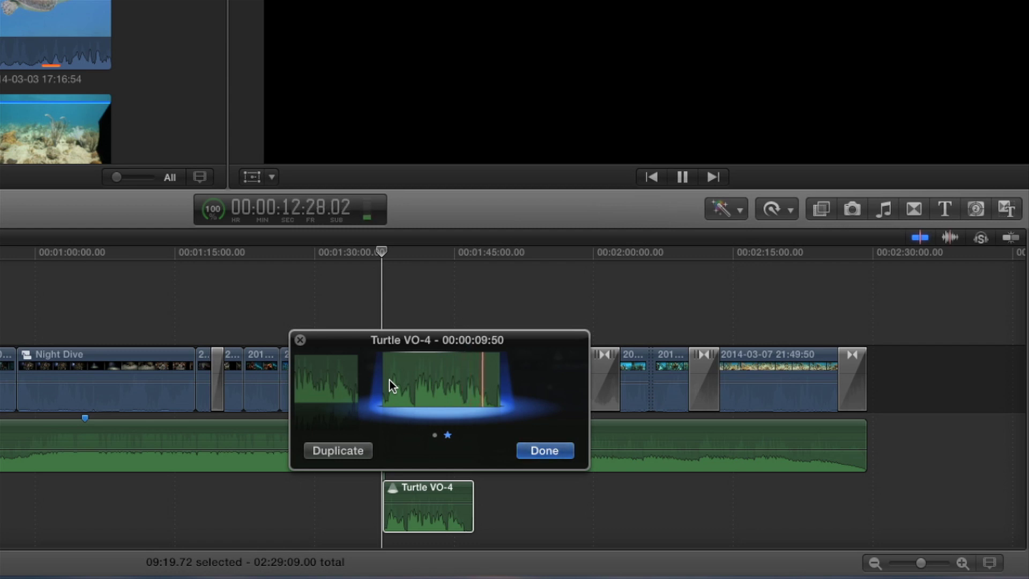
pyautogui.press('space')
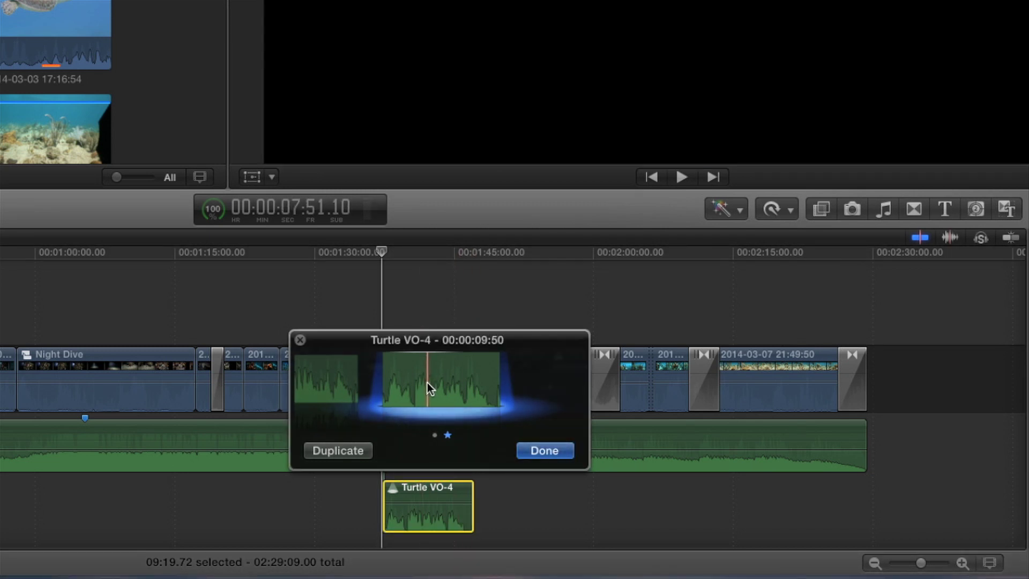
pyautogui.click(544, 450)
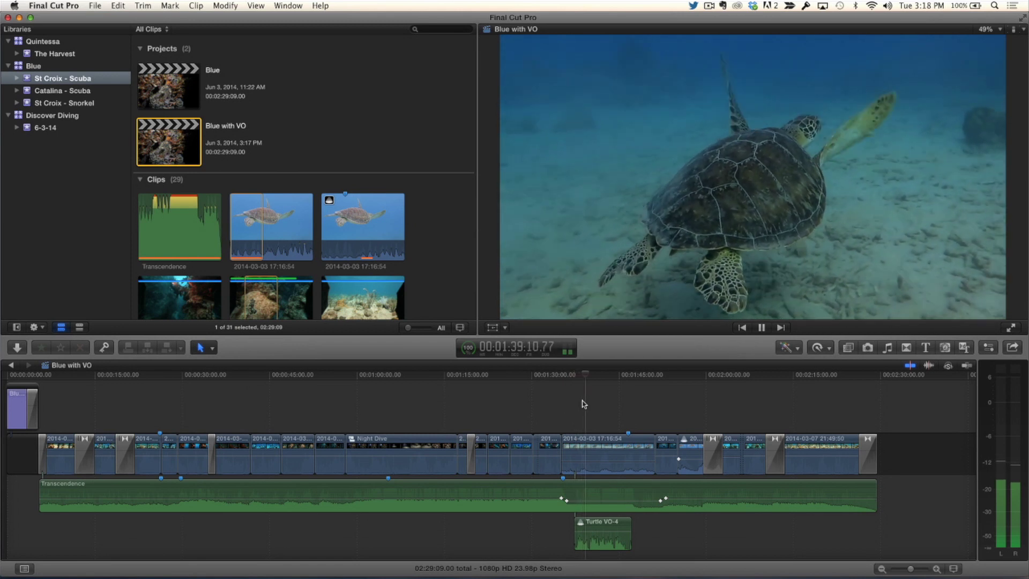
# Drop the Transcendence music to about -35 dB under the voiceover and replay from 1:35
pyautogui.press('space')
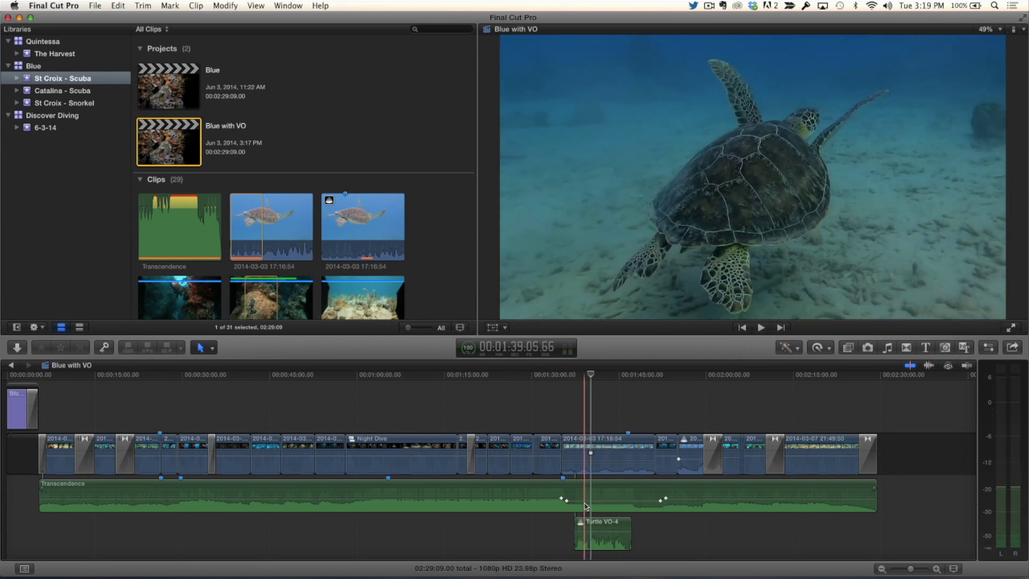
pyautogui.click(578, 501)
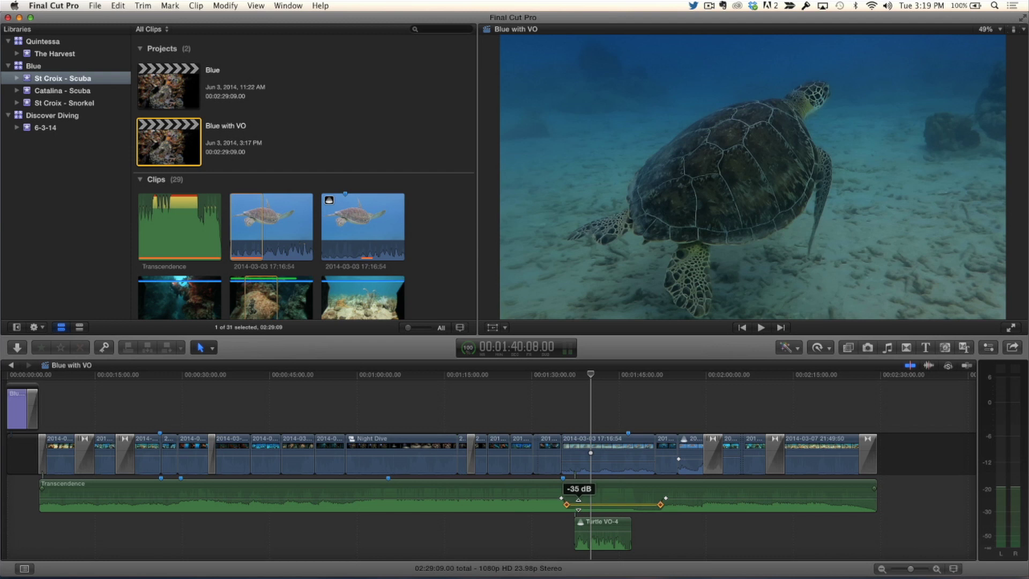
pyautogui.moveTo(578, 505); pyautogui.dragTo(578, 506)
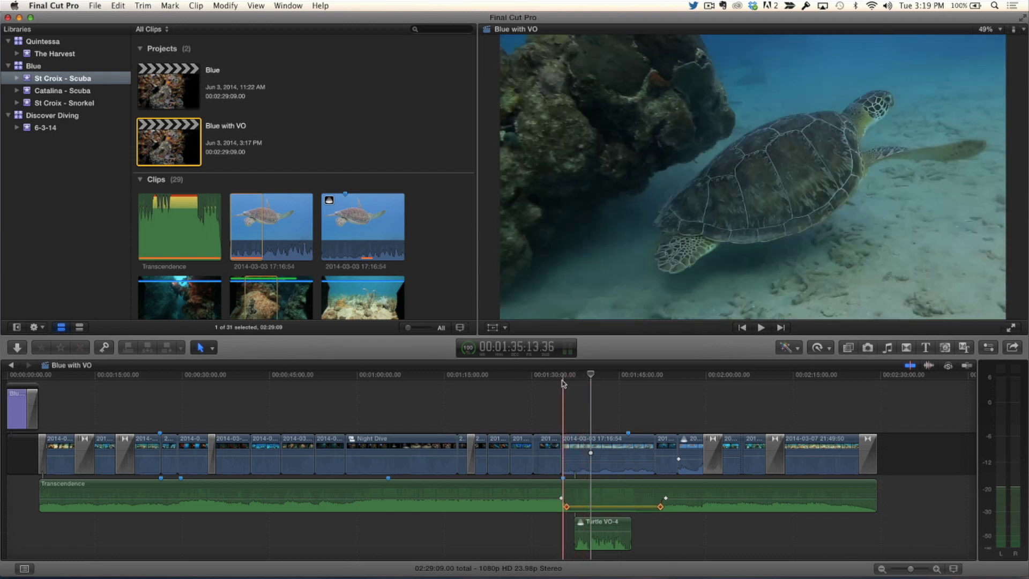
pyautogui.click(561, 378)
pyautogui.press('space')
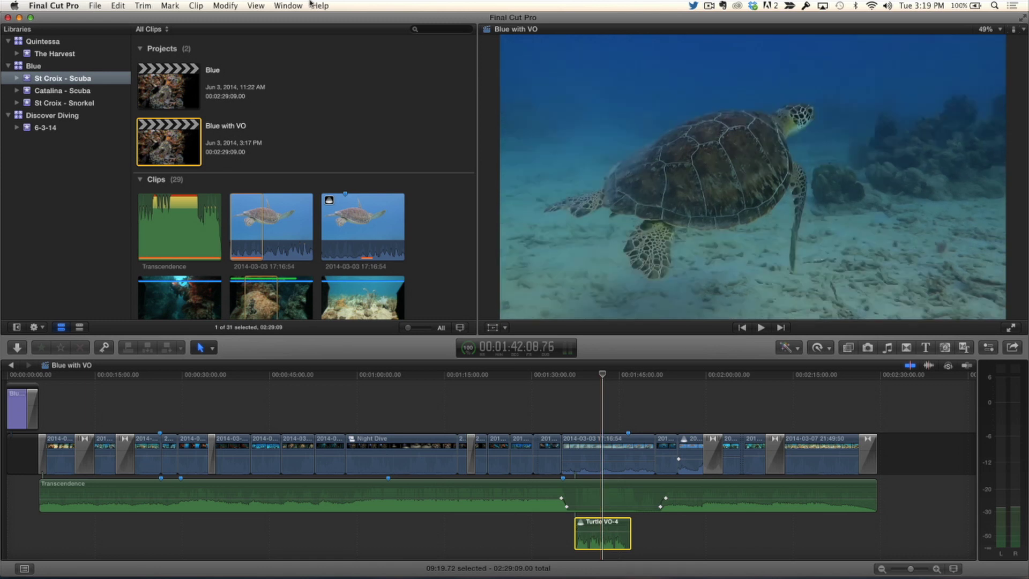
# Break the Turtle VO audition apart into Turtle VO-3 and Turtle VO-4, then deselect them
pyautogui.click(197, 6)
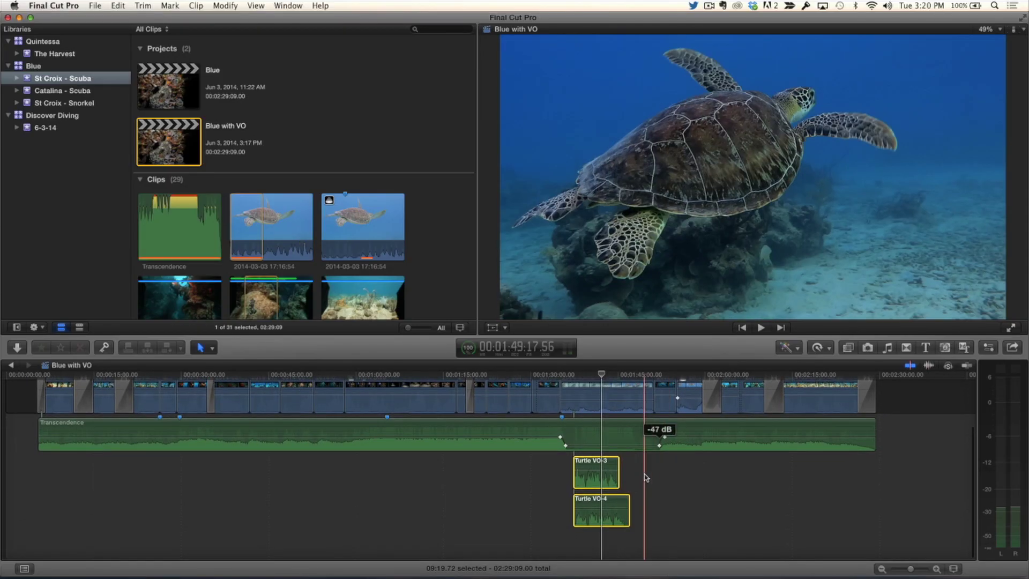
pyautogui.click(645, 477)
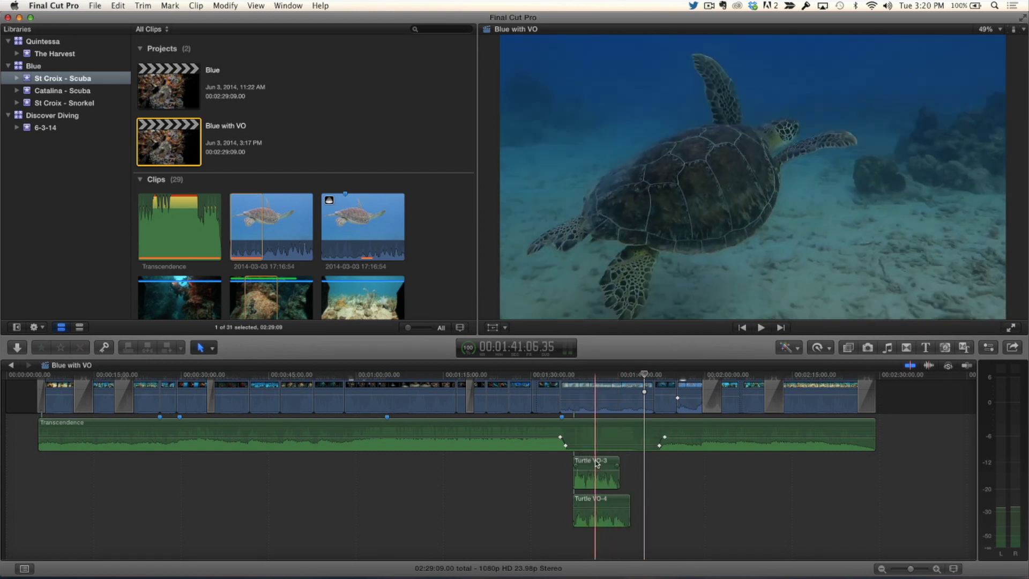
pyautogui.press('super+equal')
pyautogui.press('super+equal')
pyautogui.press('super+equal')
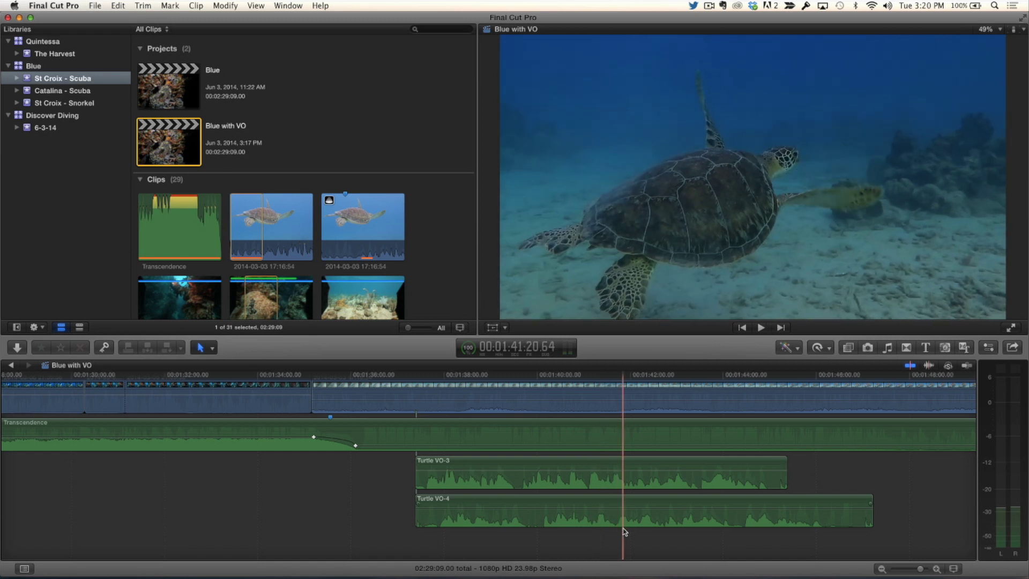
# Select both Turtle VO clips, then select Turtle VO-4 with the playhead on it
pyautogui.moveTo(625, 537); pyautogui.dragTo(601, 475)
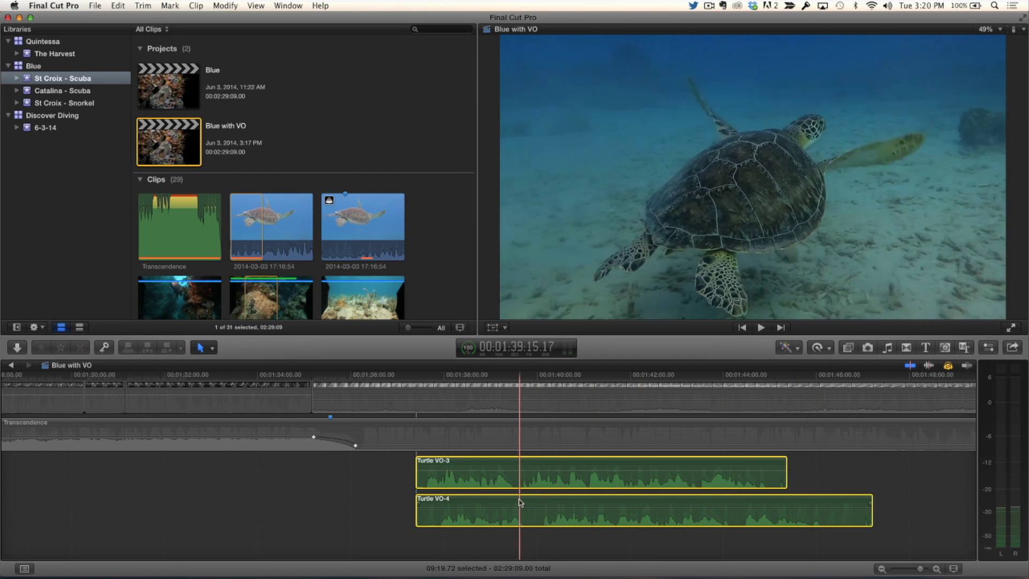
pyautogui.moveTo(521, 507)
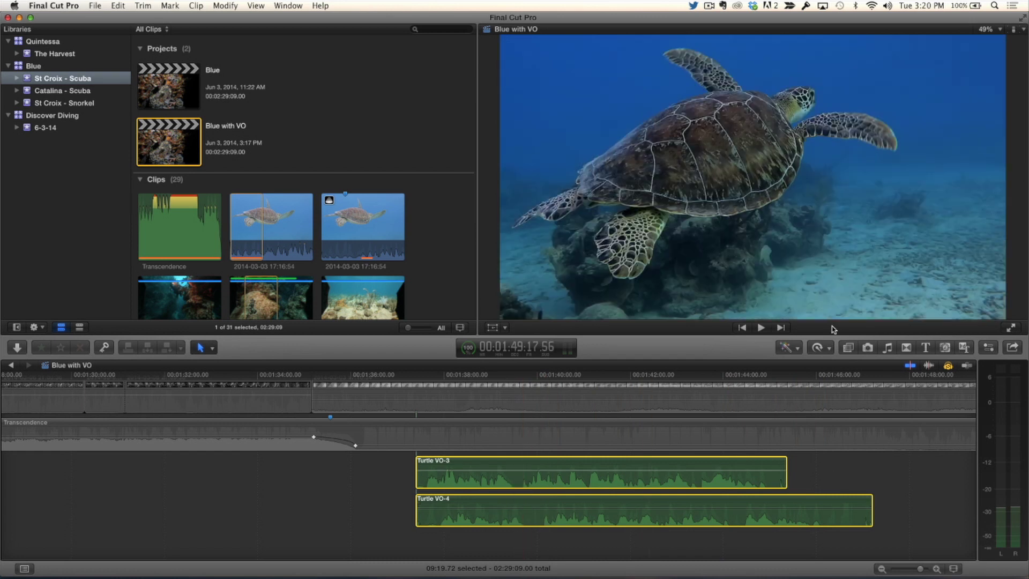
pyautogui.click(696, 512)
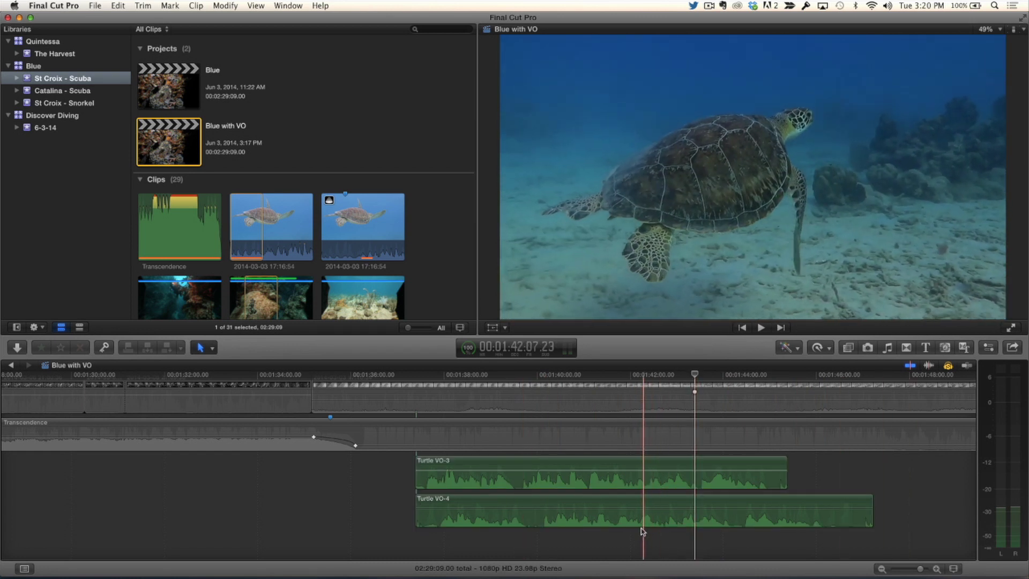
# Disable Turtle VO-4 and play Turtle VO-3 alone to find the end of its wanted line
pyautogui.press('space')
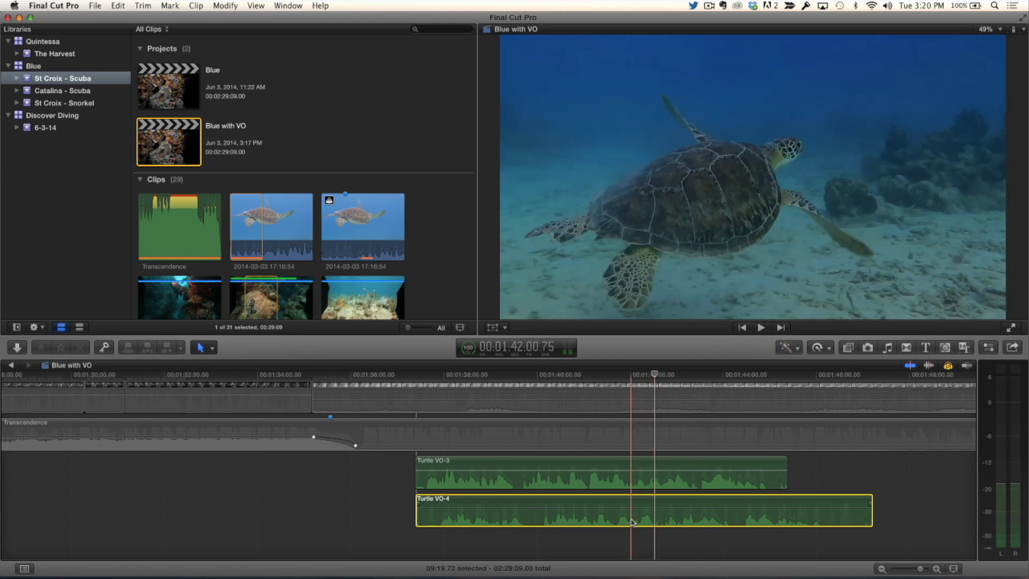
pyautogui.press('v')
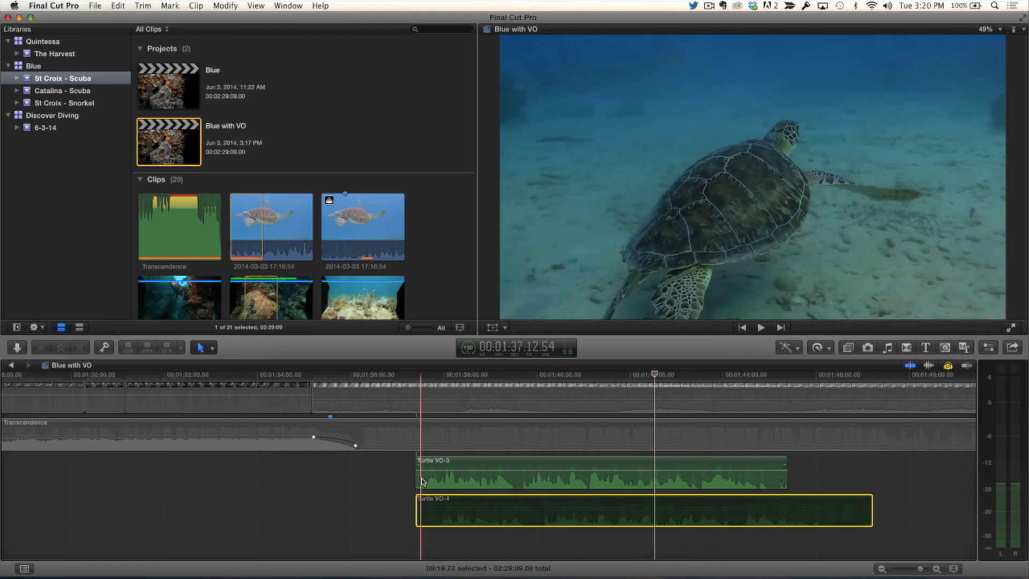
pyautogui.press('space')
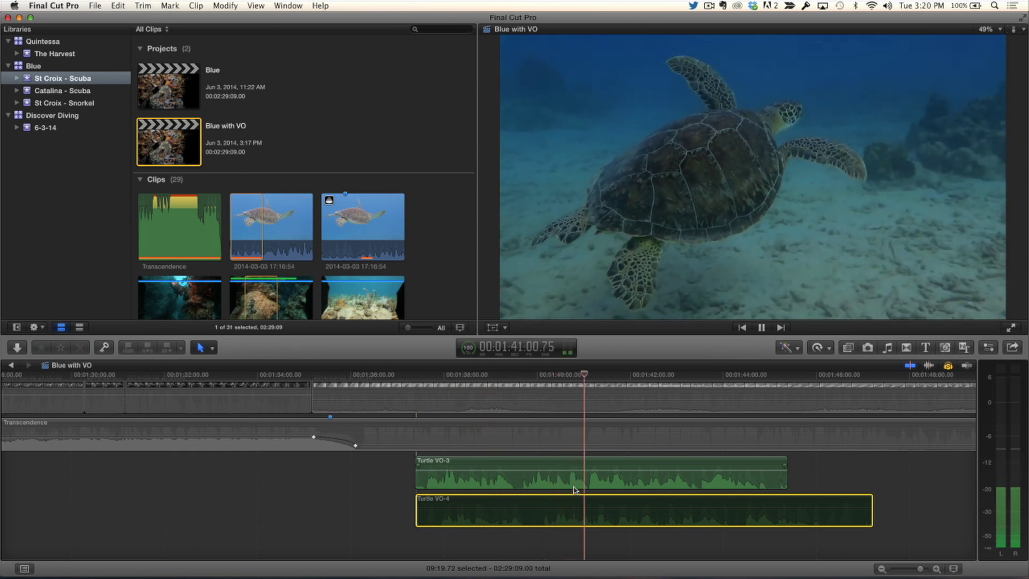
pyautogui.press('space')
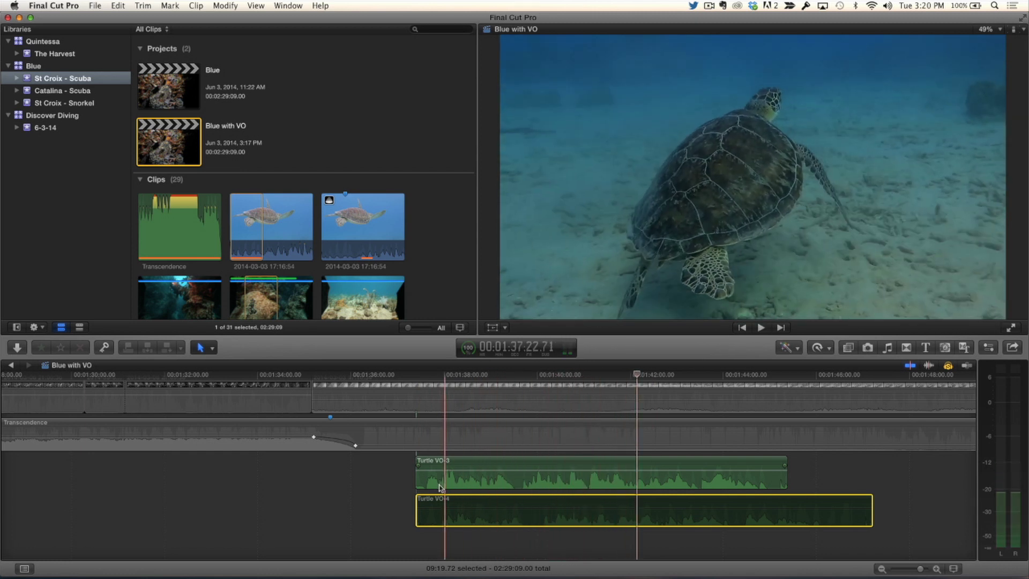
pyautogui.press('space')
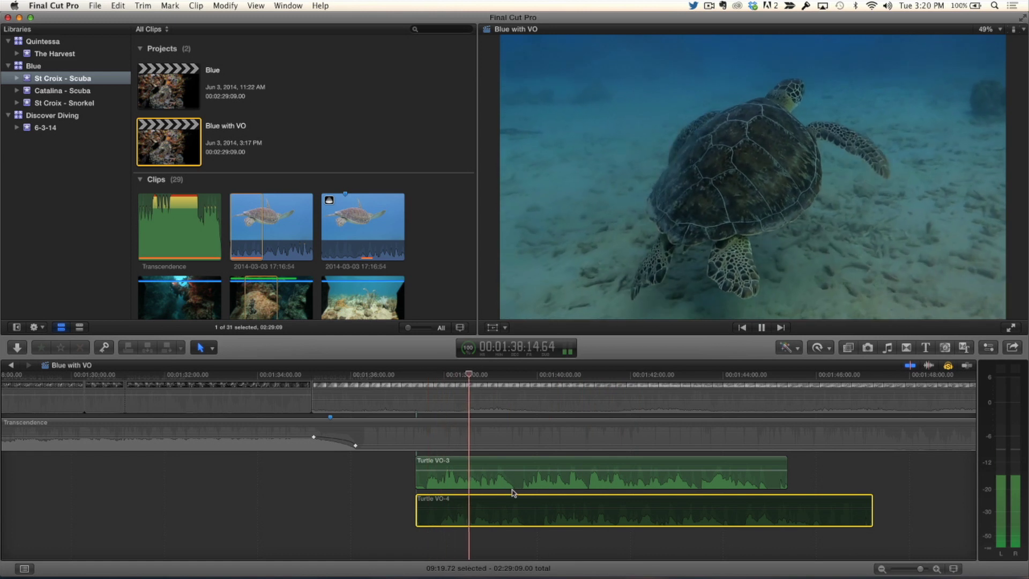
pyautogui.press('space')
# Split Turtle VO-3 at about 1:39:15 and delete the part after the cut
pyautogui.click(520, 485)
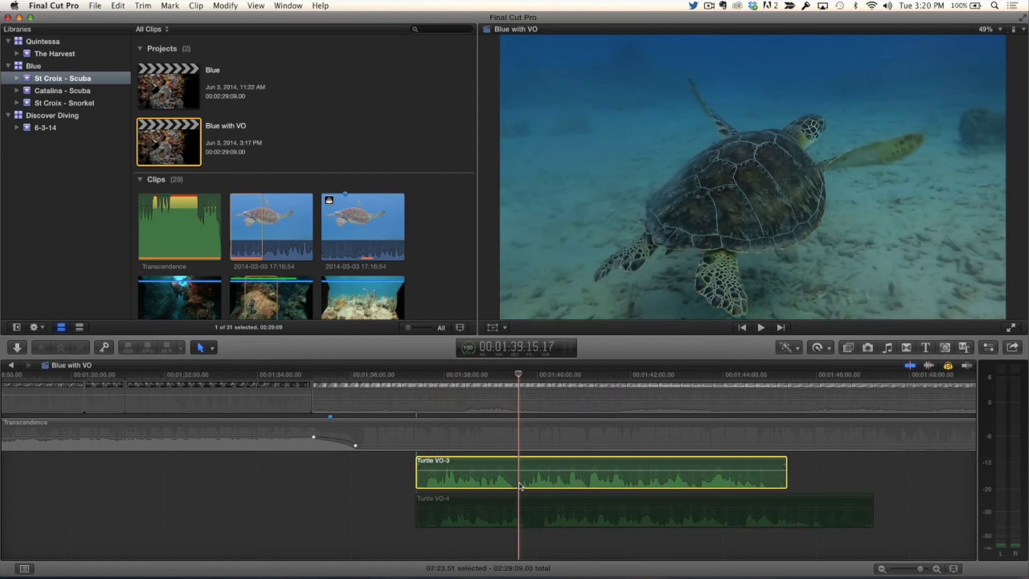
pyautogui.press('b')
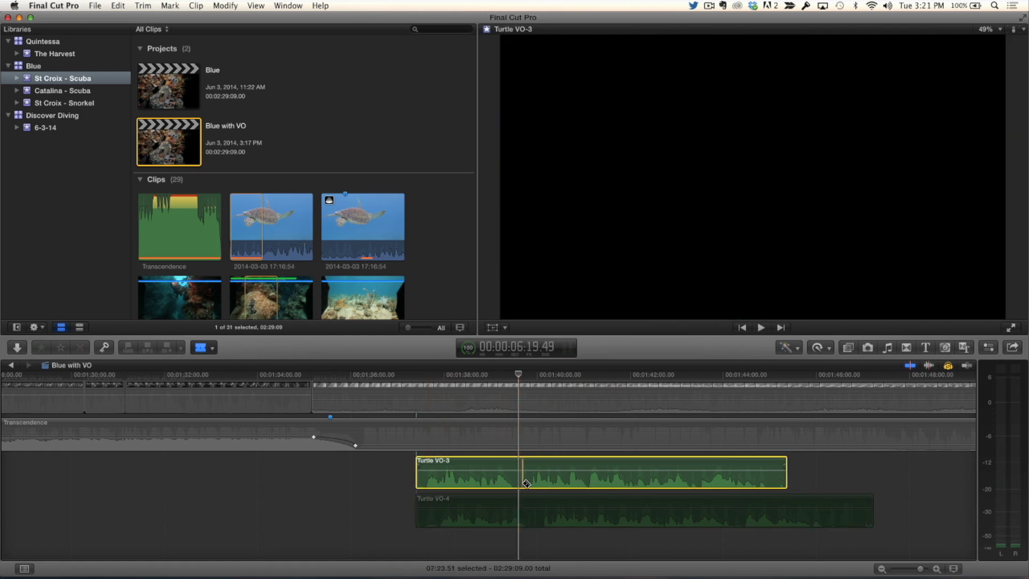
pyautogui.press('a')
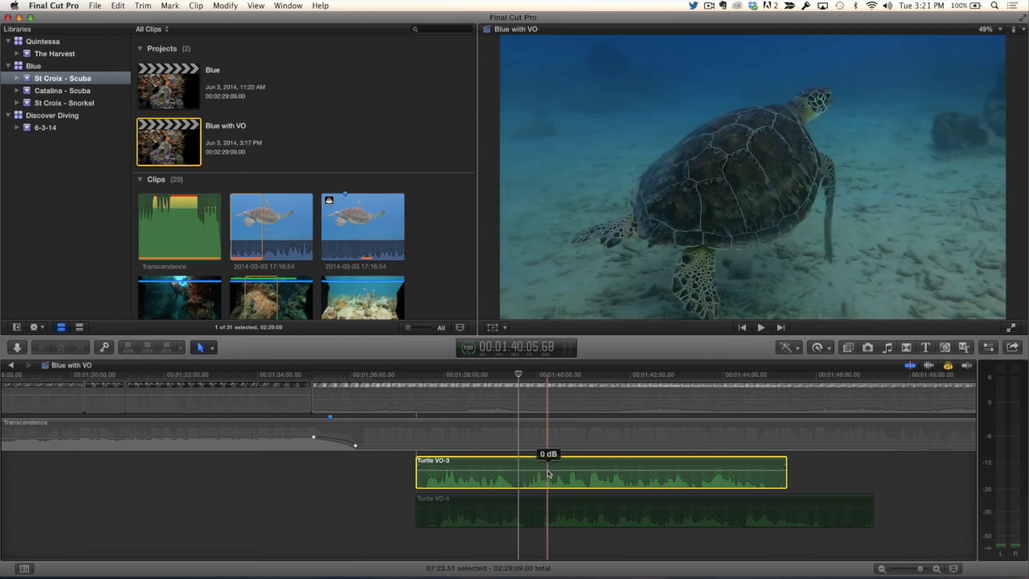
pyautogui.press('b')
pyautogui.click(519, 476)
pyautogui.press('a')
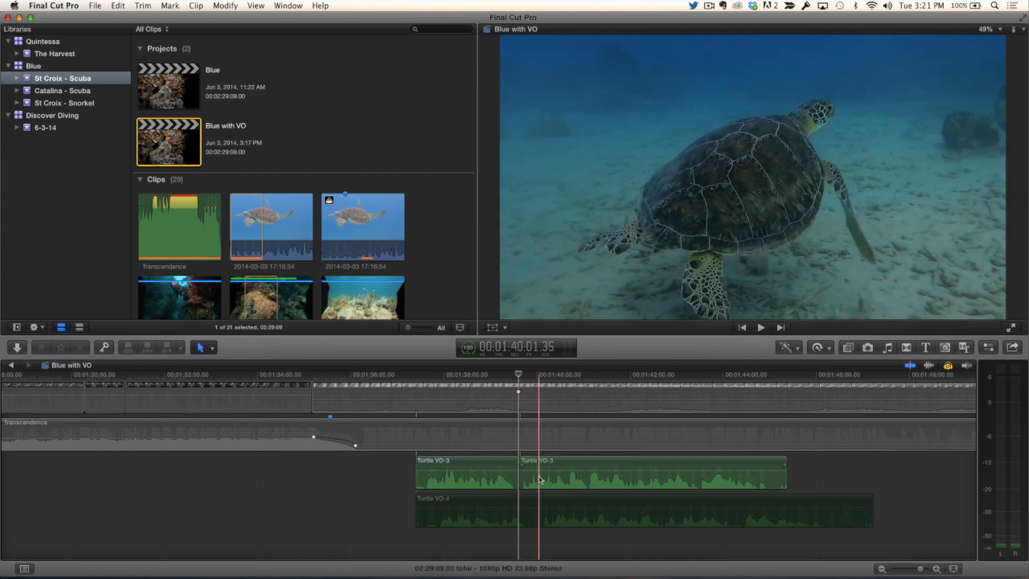
pyautogui.click(540, 478)
pyautogui.press('Delete')
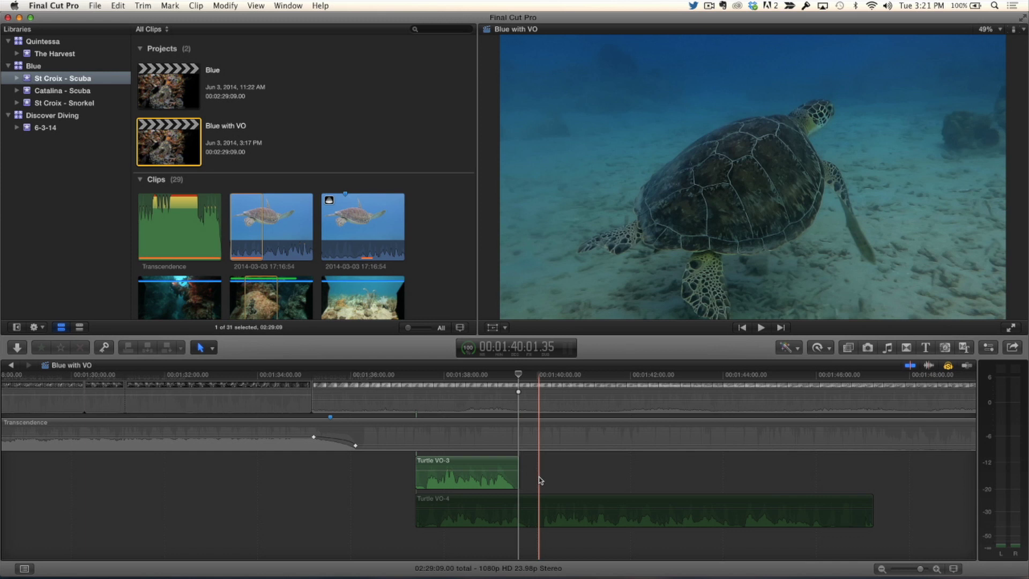
# Play Turtle VO-4, mark its wanted middle range, and trim the clip to that selection
pyautogui.click(508, 521)
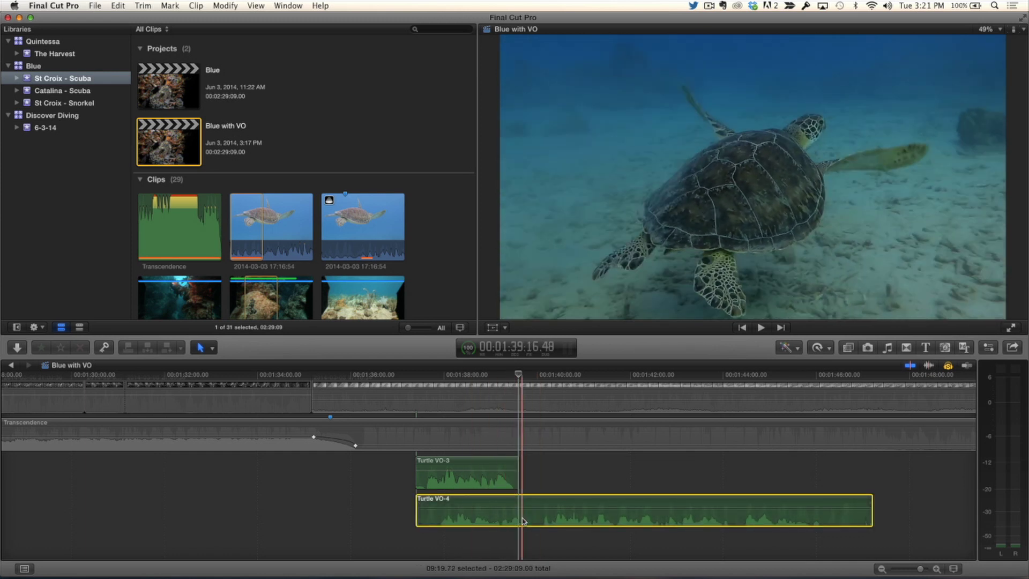
pyautogui.press('space')
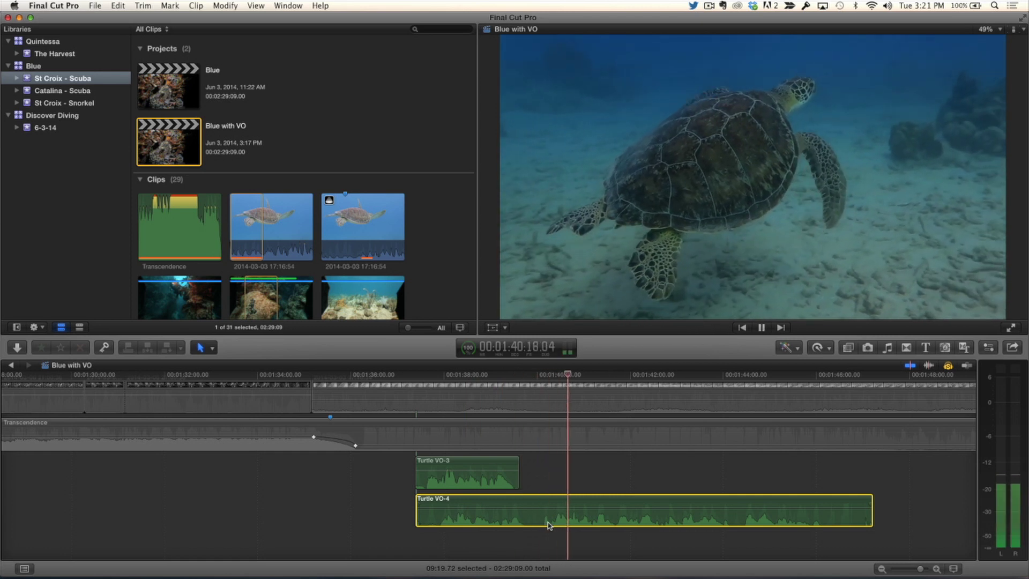
pyautogui.press('space')
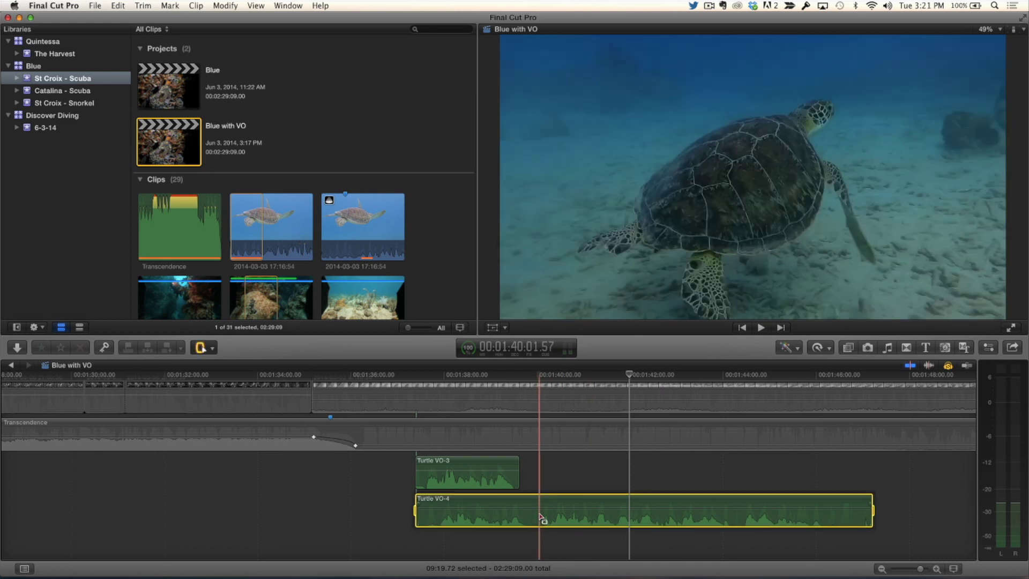
pyautogui.press('alt+super+s')
pyautogui.moveTo(539, 512); pyautogui.dragTo(828, 533)
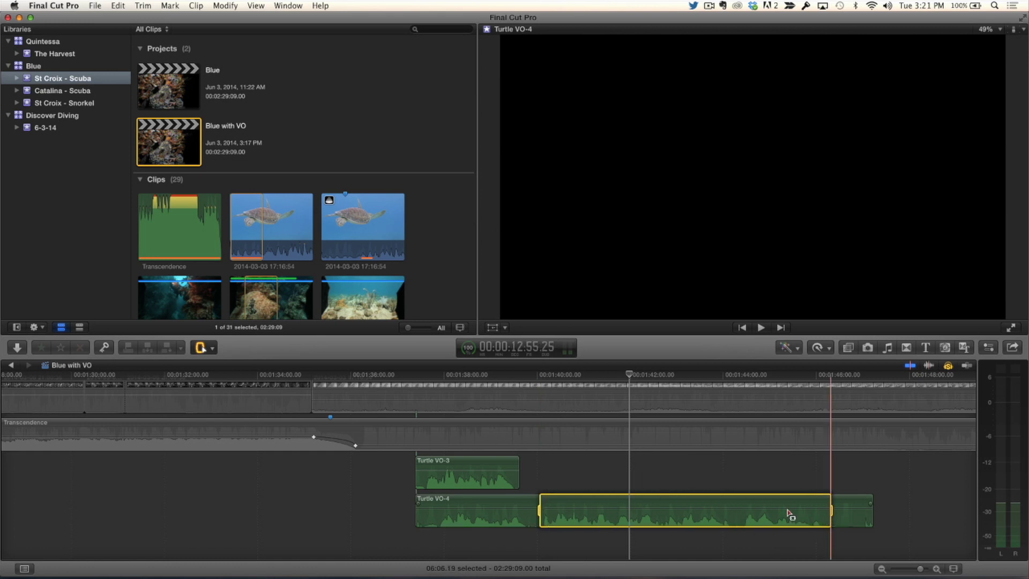
pyautogui.click(141, 6)
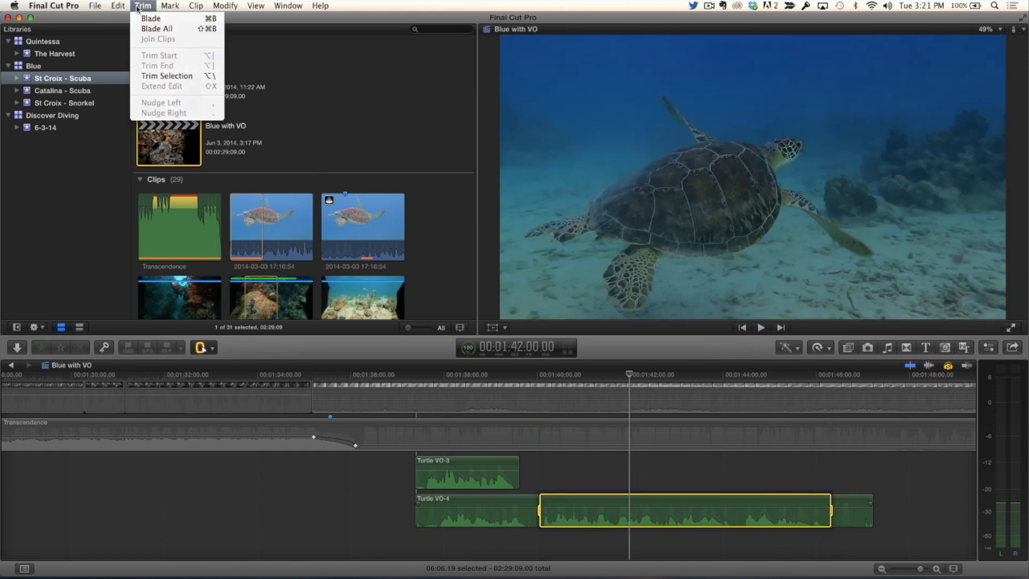
pyautogui.click(167, 76)
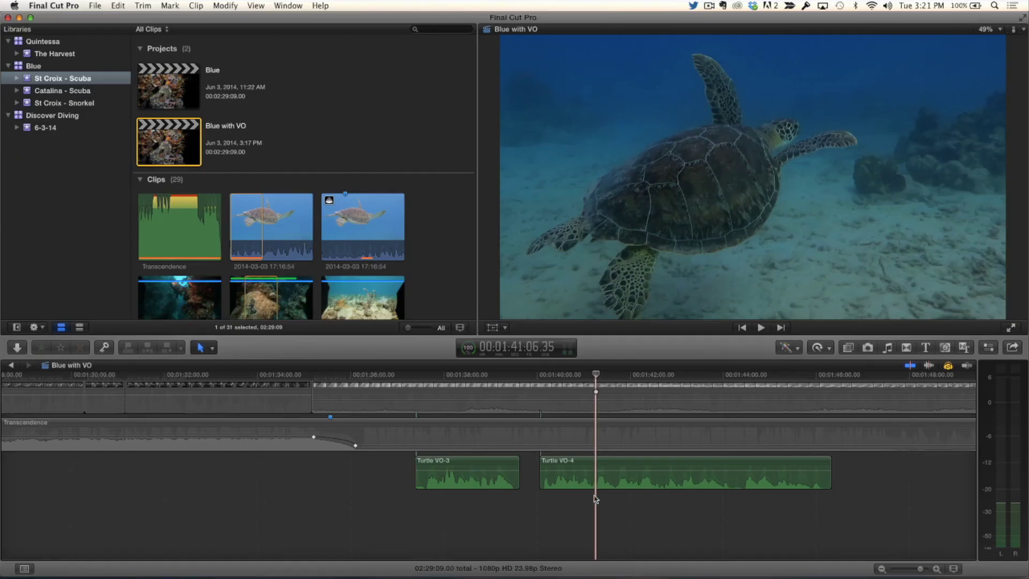
# Slide Turtle VO-4 about 4.5 seconds left against VO-3's end and play the joined voiceover
pyautogui.moveTo(591, 469); pyautogui.dragTo(574, 468)
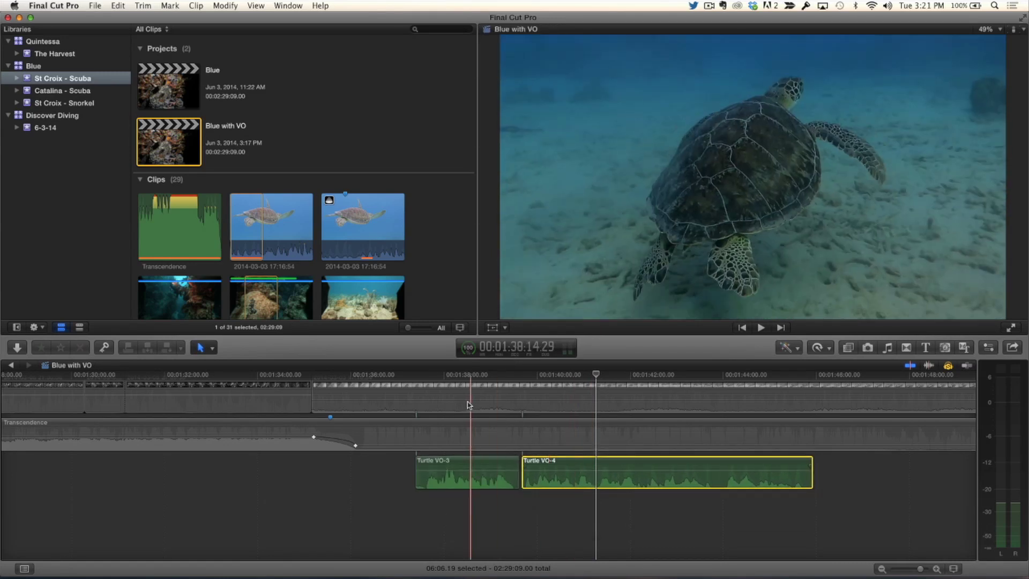
pyautogui.press('space')
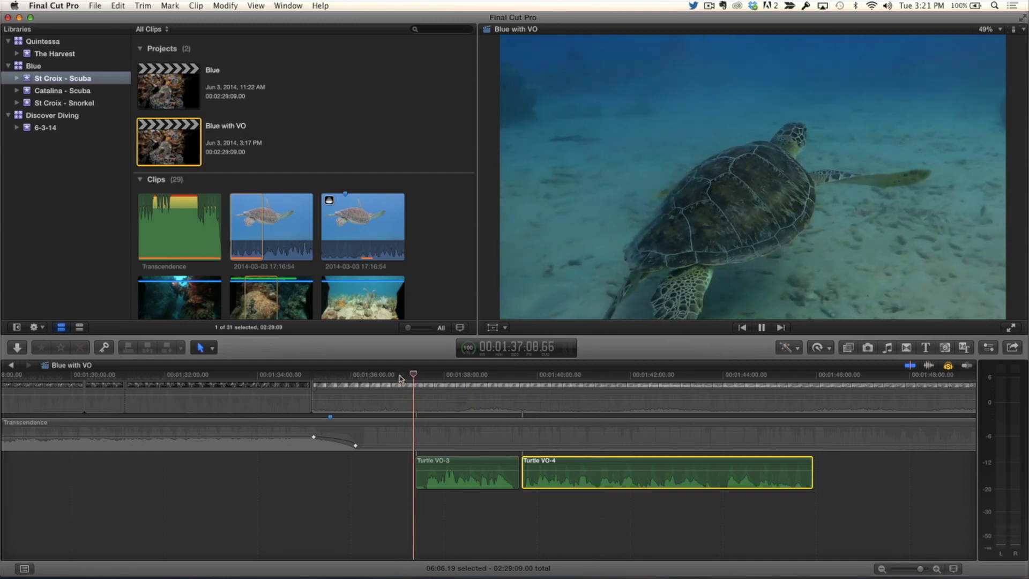